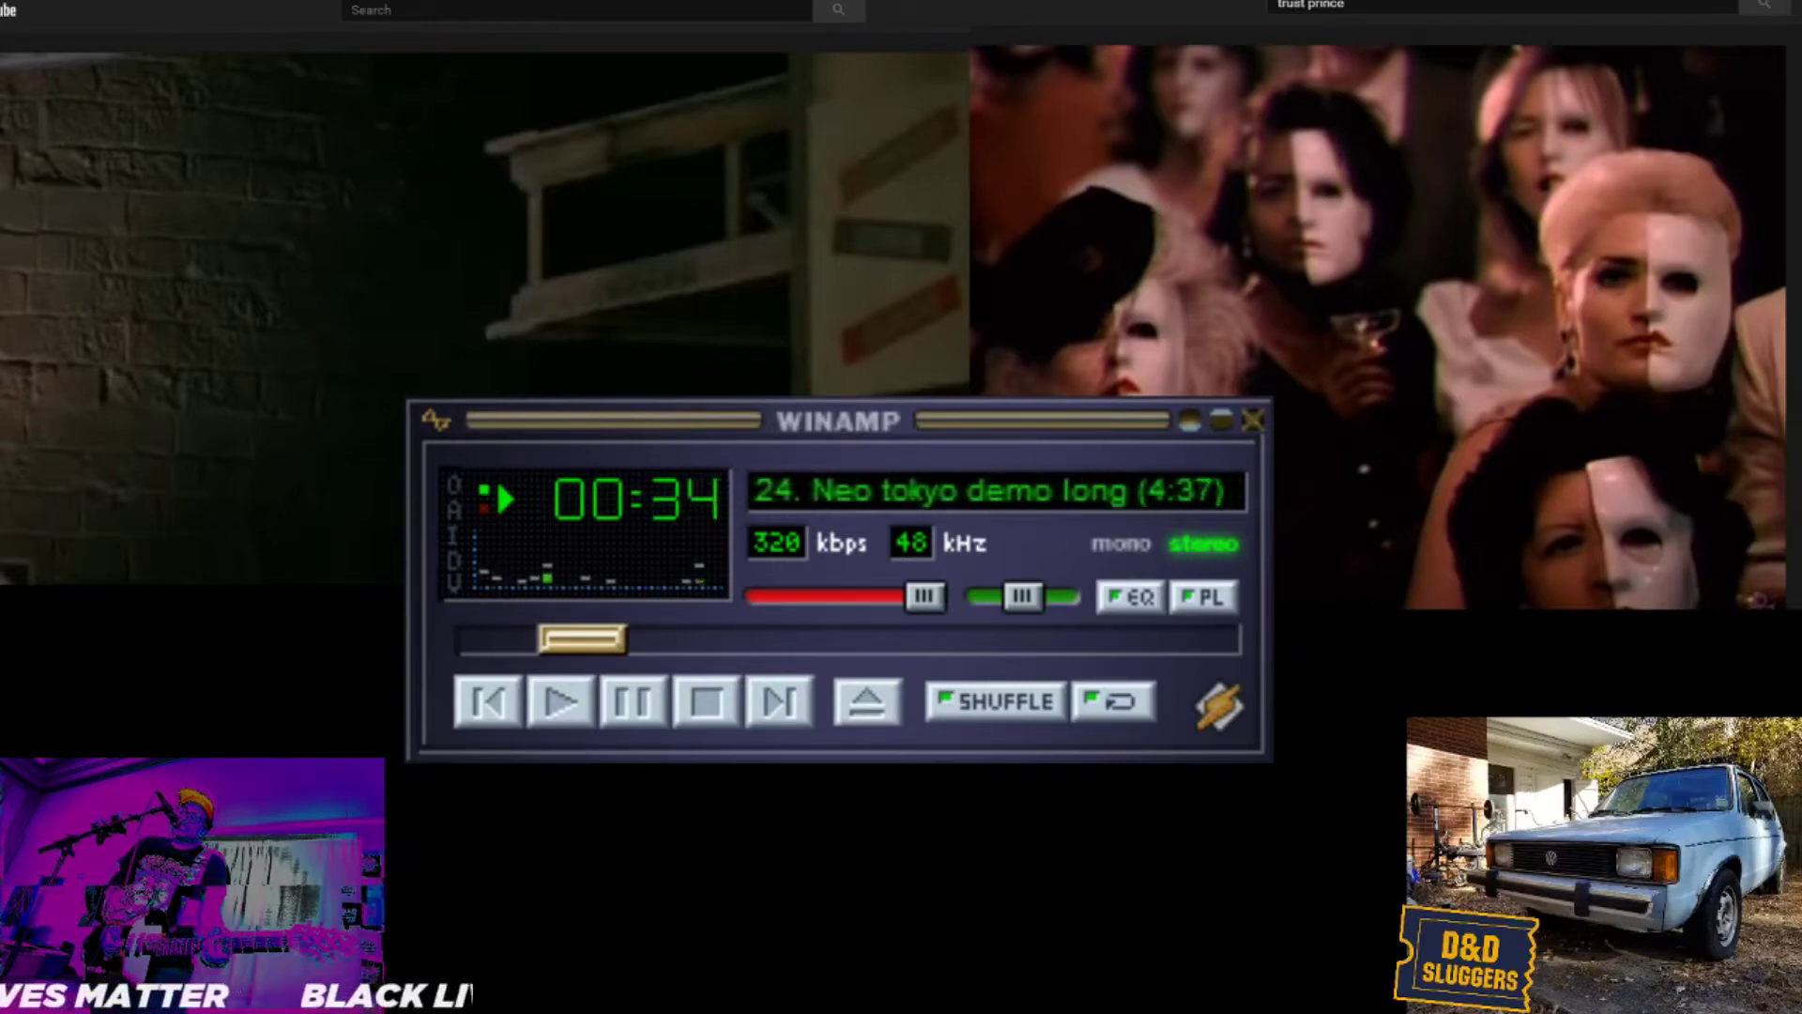
# Lower Winamp's volume to about 7% and pause the 'Neo tokyo demo song' track
pyautogui.click(924, 598)
pyautogui.moveTo(922, 597); pyautogui.dragTo(775, 598)
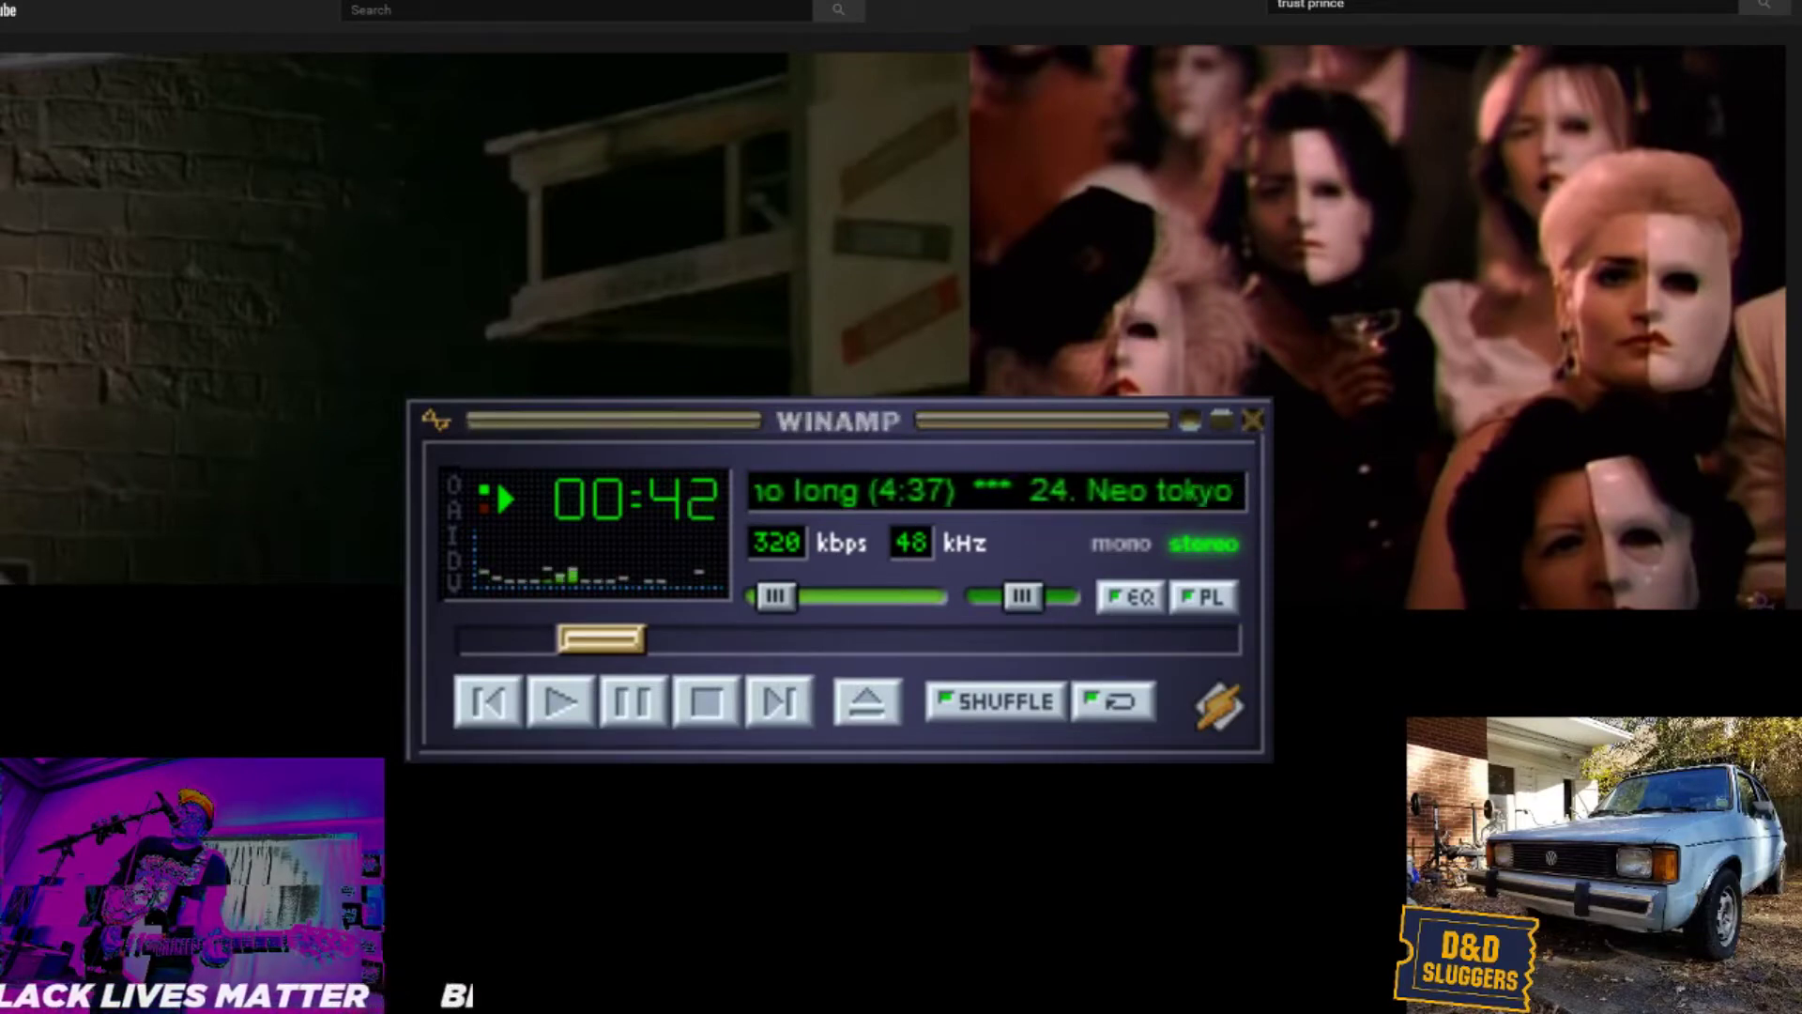
pyautogui.click(648, 704)
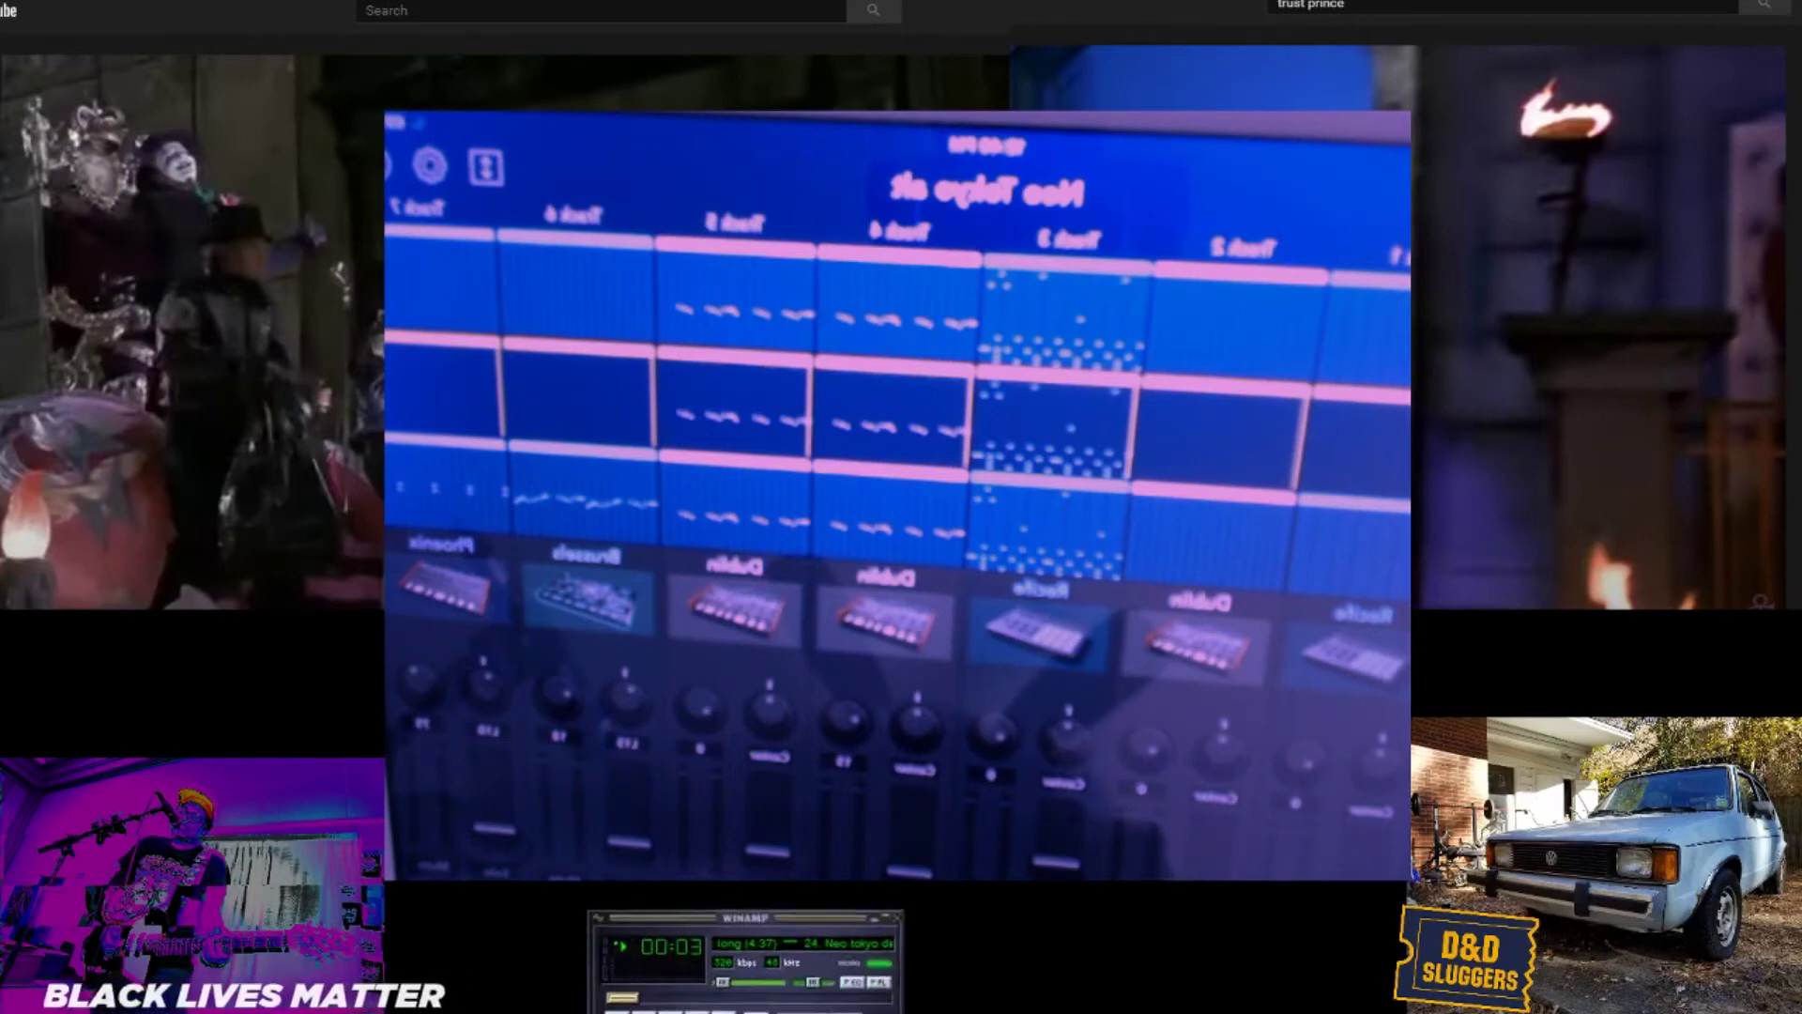
pyautogui.moveTo(812, 943); pyautogui.dragTo(874, 941)
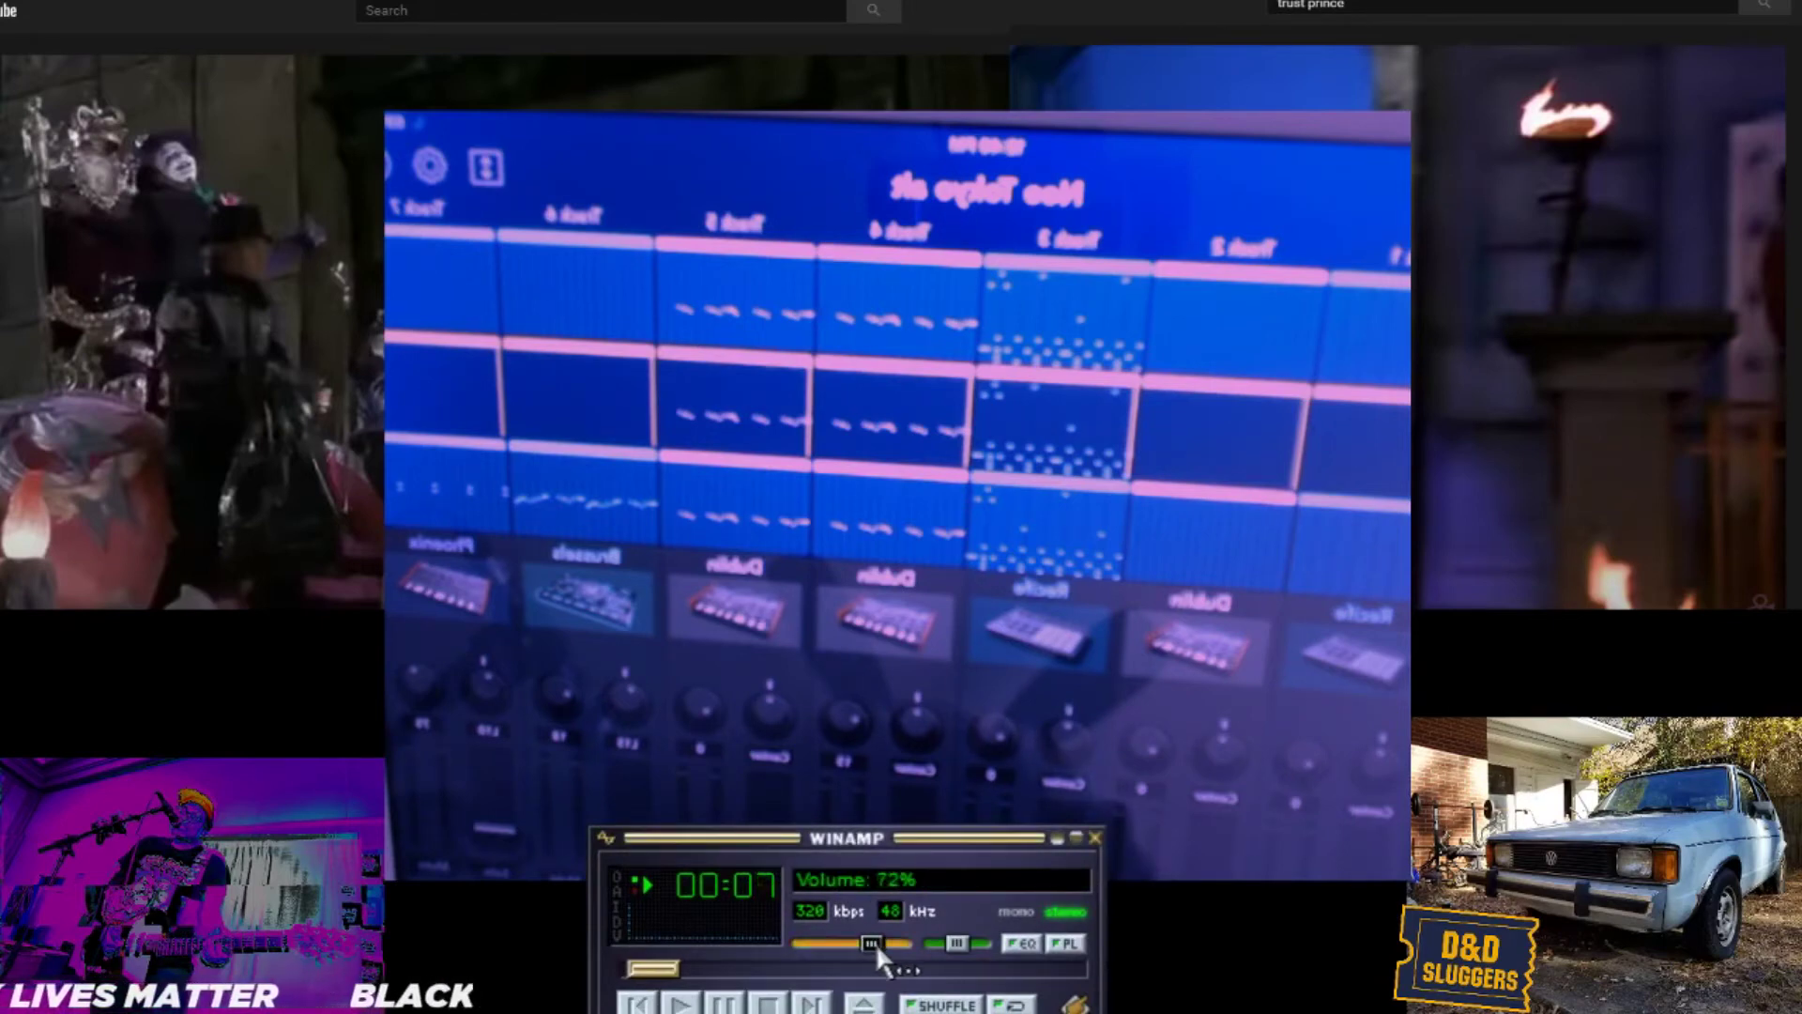